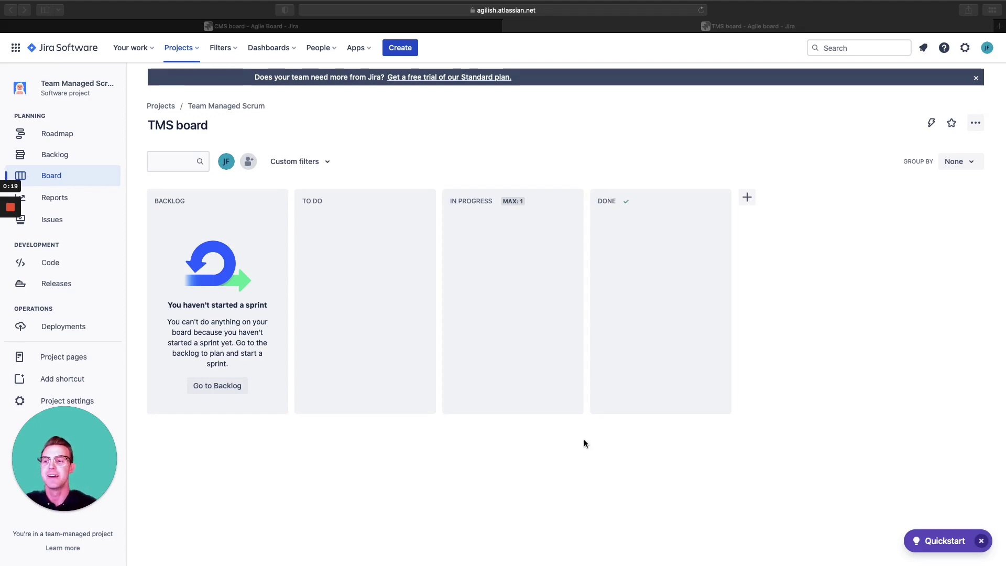
Step: Open the Team Managed Scrum backlog and close the epic side panel
click(62, 155)
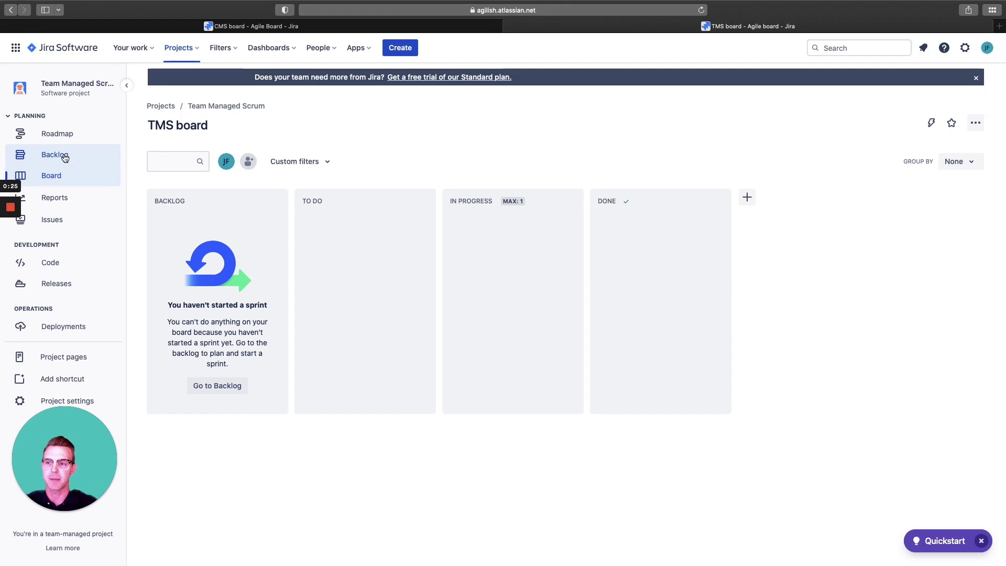
click(64, 156)
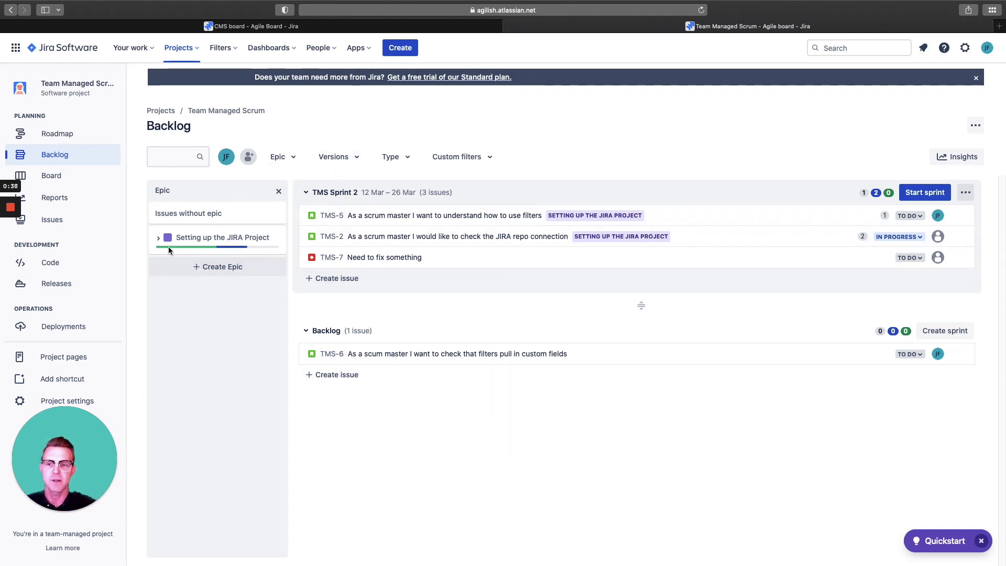
click(278, 190)
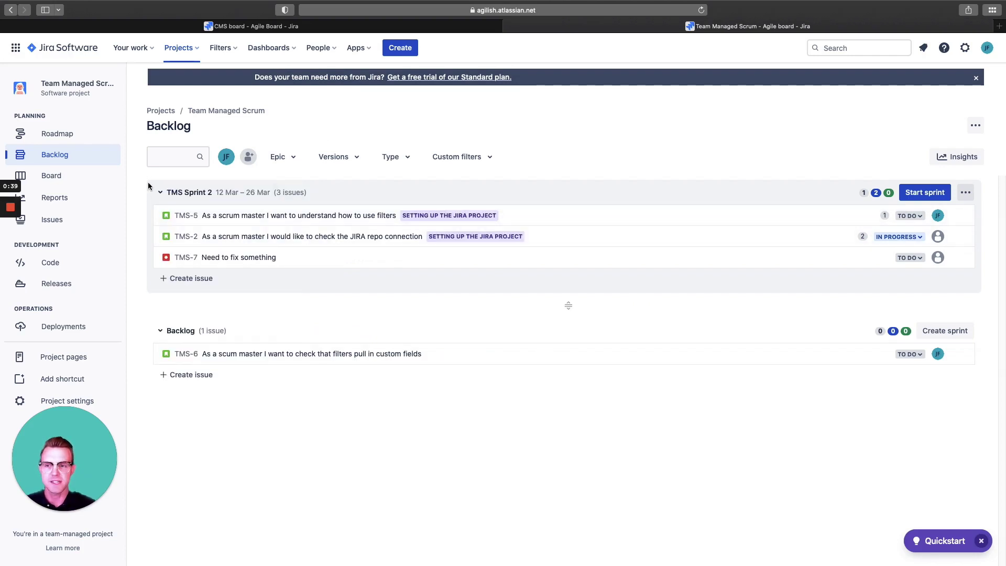
Step: Turn the epic panel back on and expand the 'Setting up the JIRA Project' epic
click(272, 160)
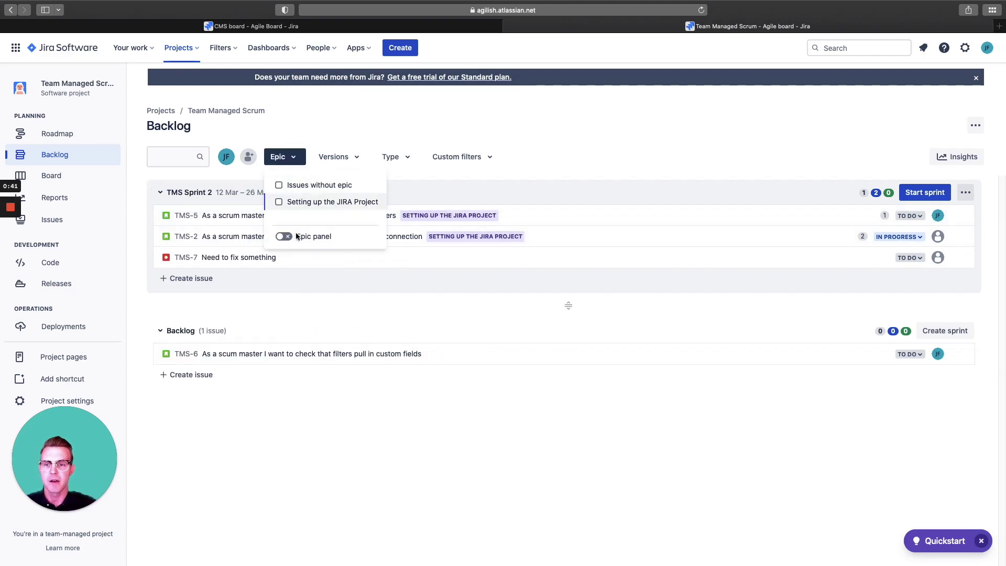
click(296, 237)
click(224, 310)
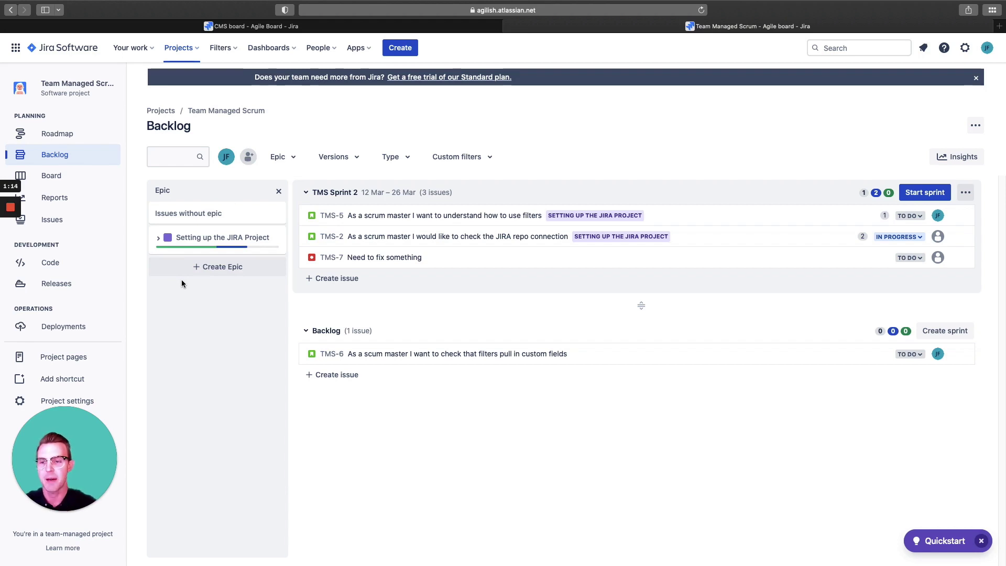
click(158, 241)
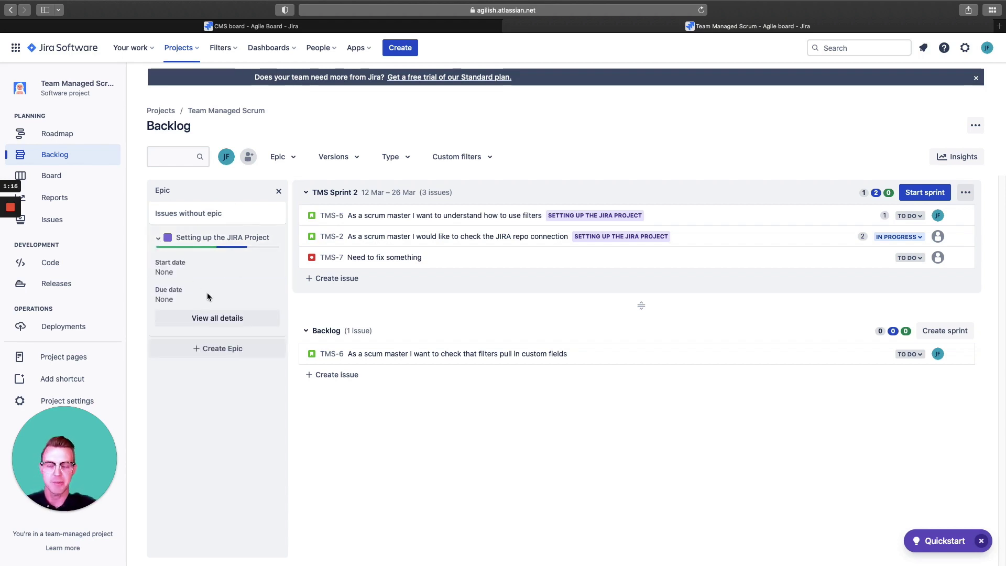
Step: Start a new epic, then test-search the backlog for 'sc' and clear the query
click(217, 349)
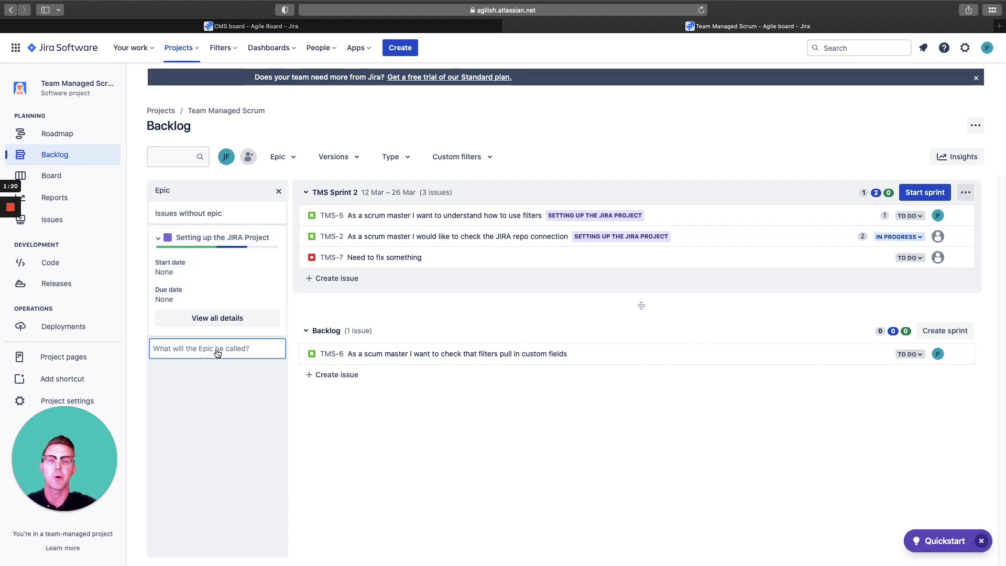
click(173, 158)
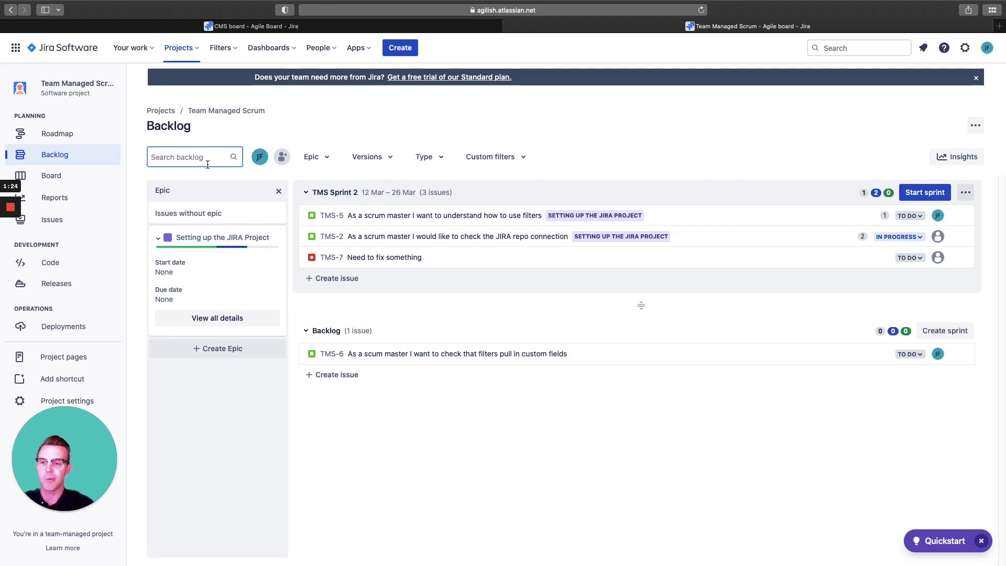
text(sc)
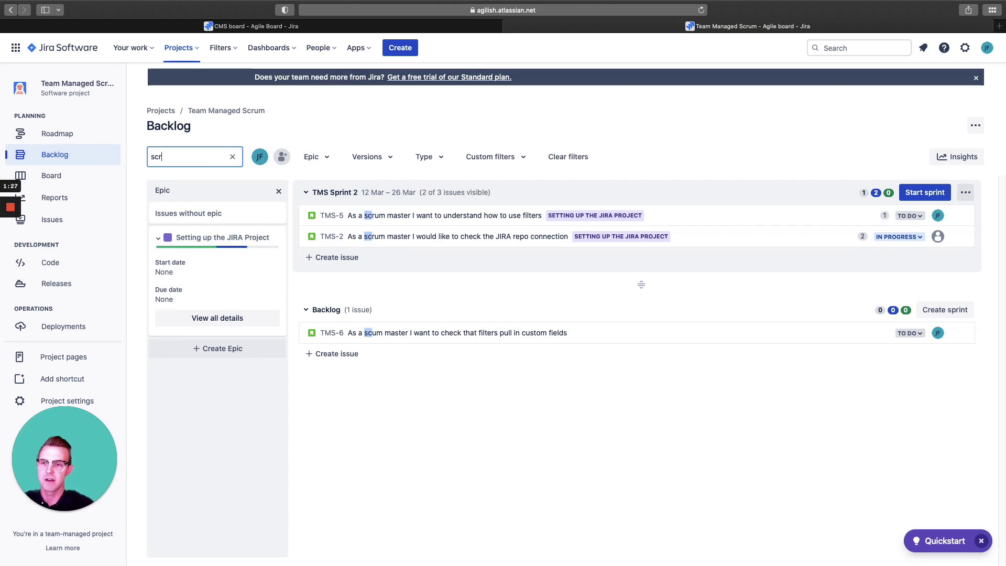
key(BackSpace)
key(BackSpace)
key(BackSpace)
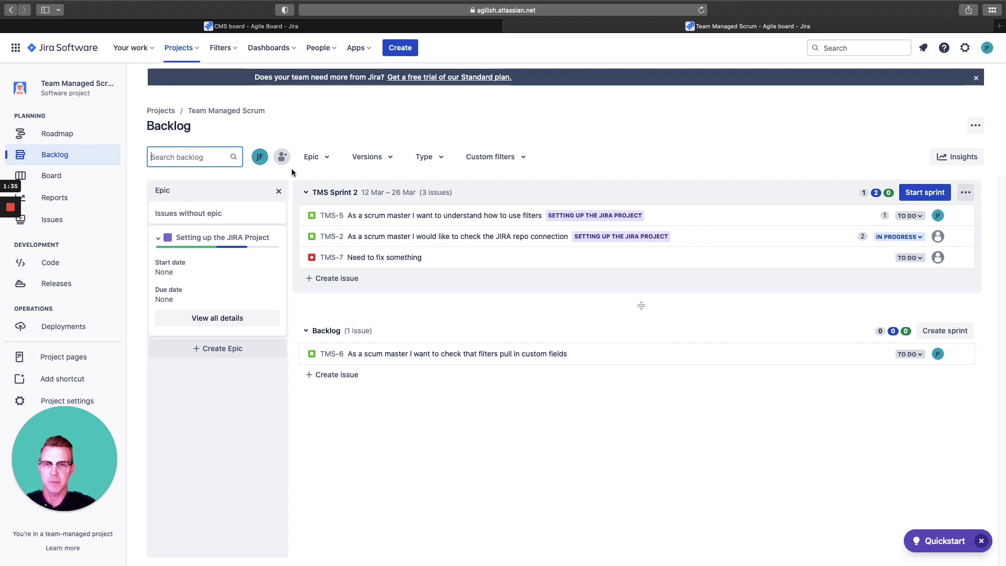
Step: Filter the backlog to issues without an epic, then remove that filter
click(314, 156)
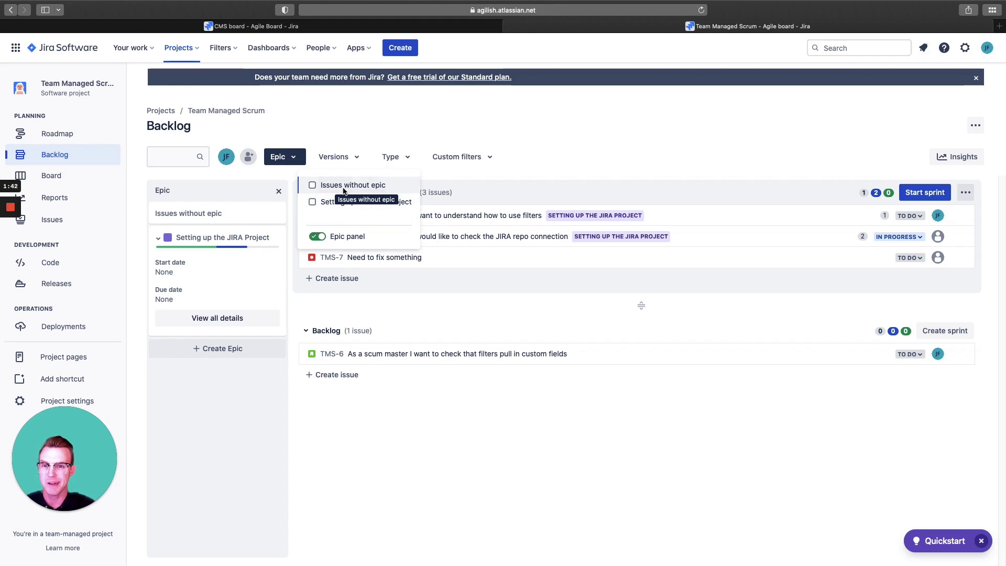
click(343, 185)
click(361, 377)
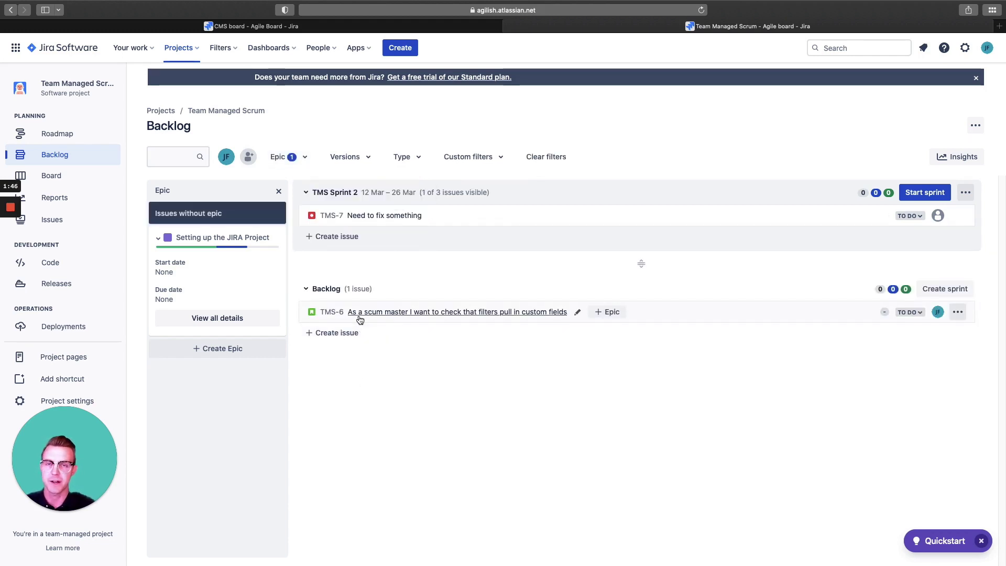
click(305, 157)
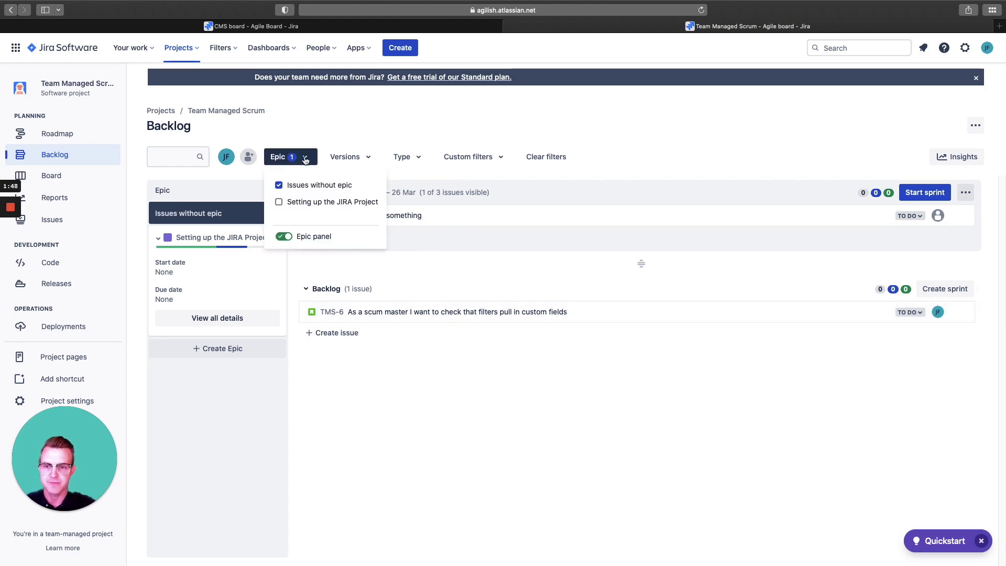
click(314, 185)
Step: Filter by MVP Release 1, switch to the Versions side panel, then clear the version filter
click(338, 156)
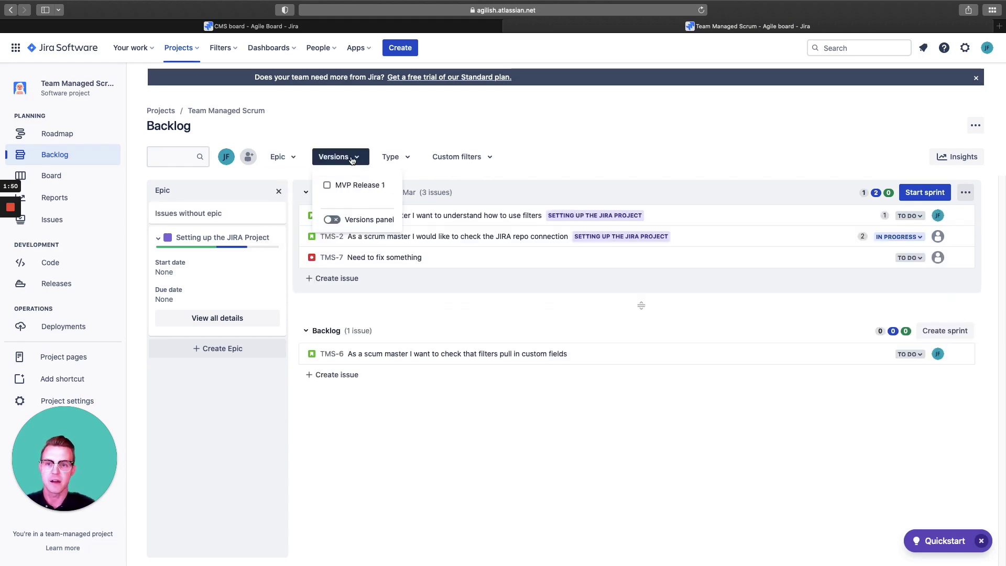
click(359, 186)
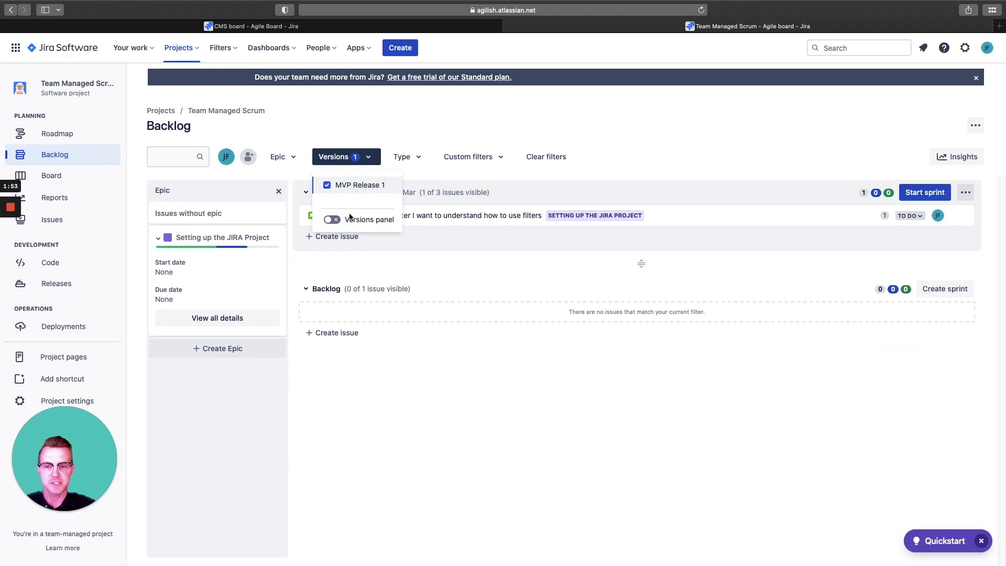
click(332, 220)
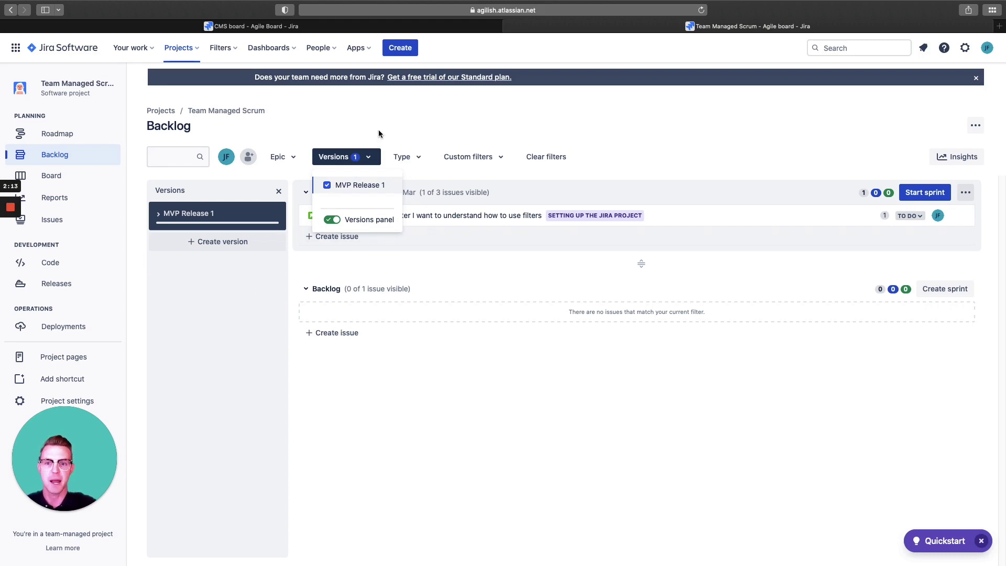
click(408, 160)
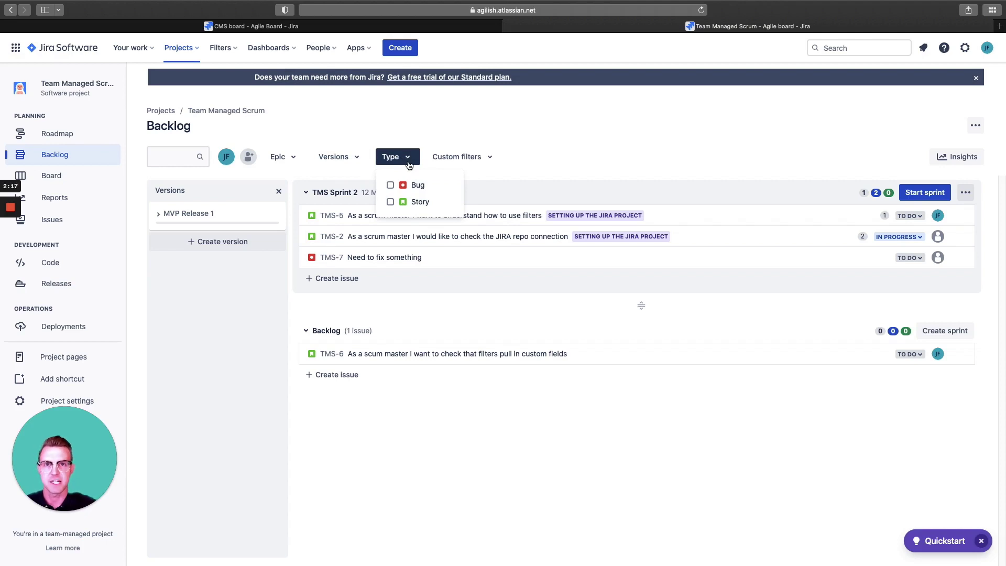
click(467, 154)
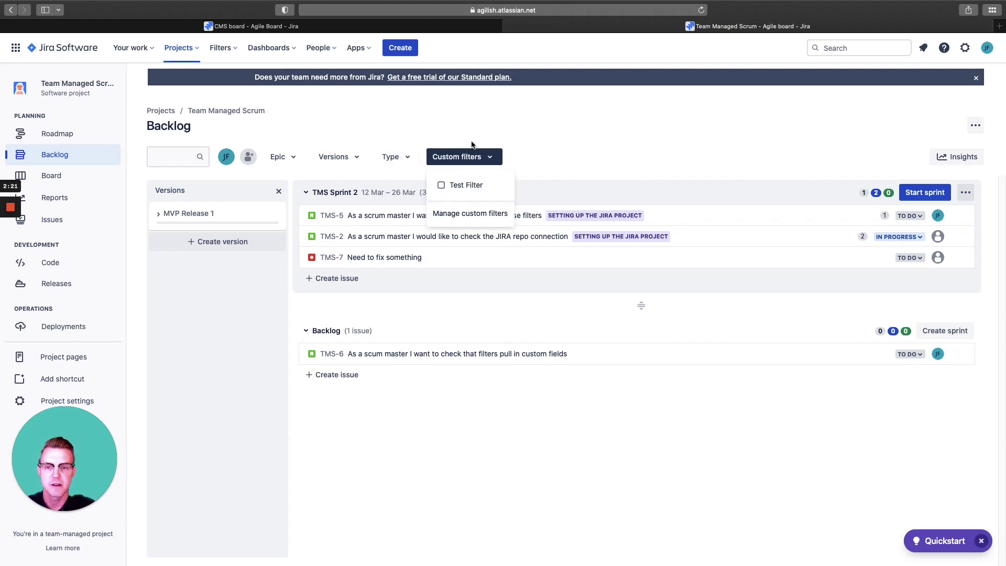
click(470, 154)
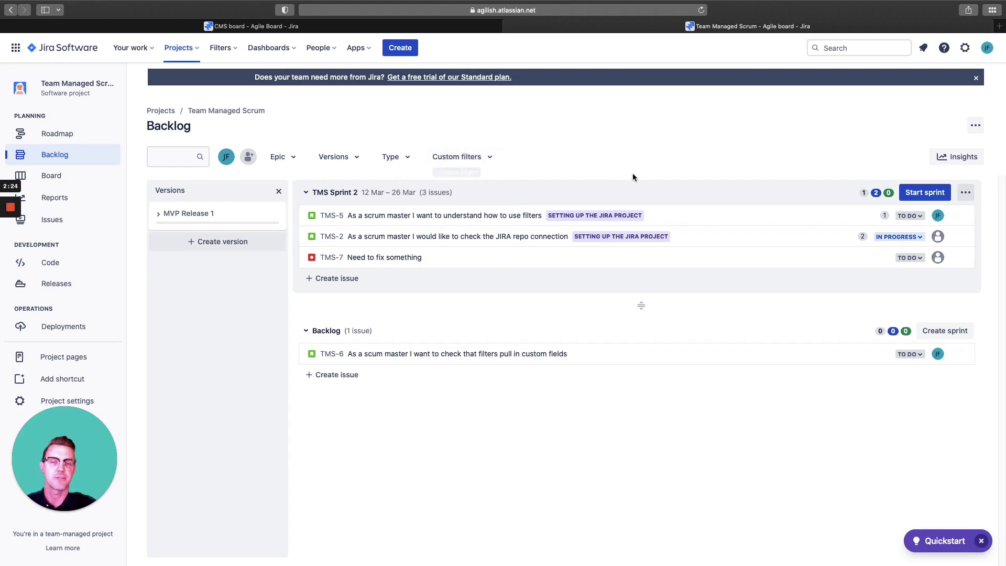
click(975, 127)
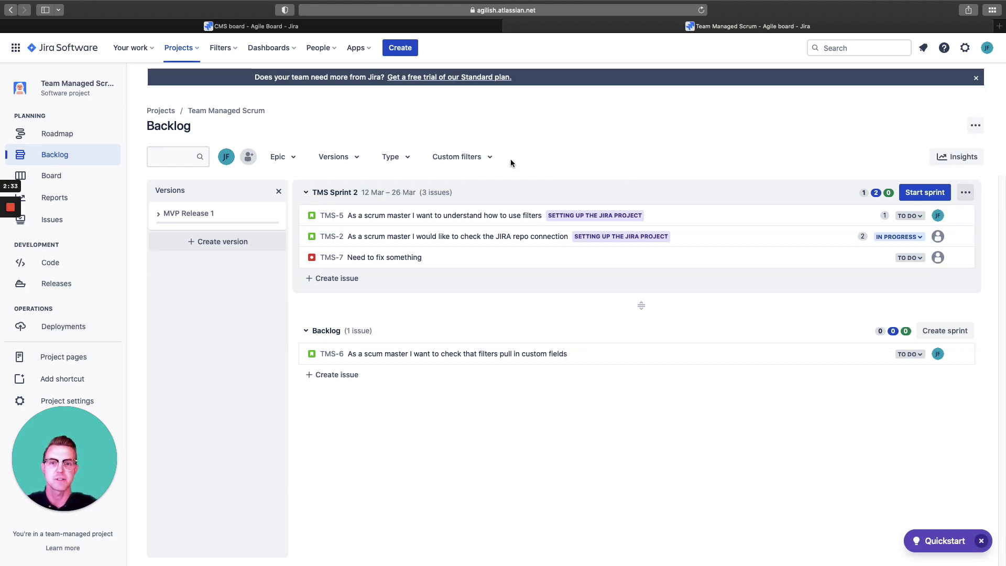
click(490, 157)
key(space)
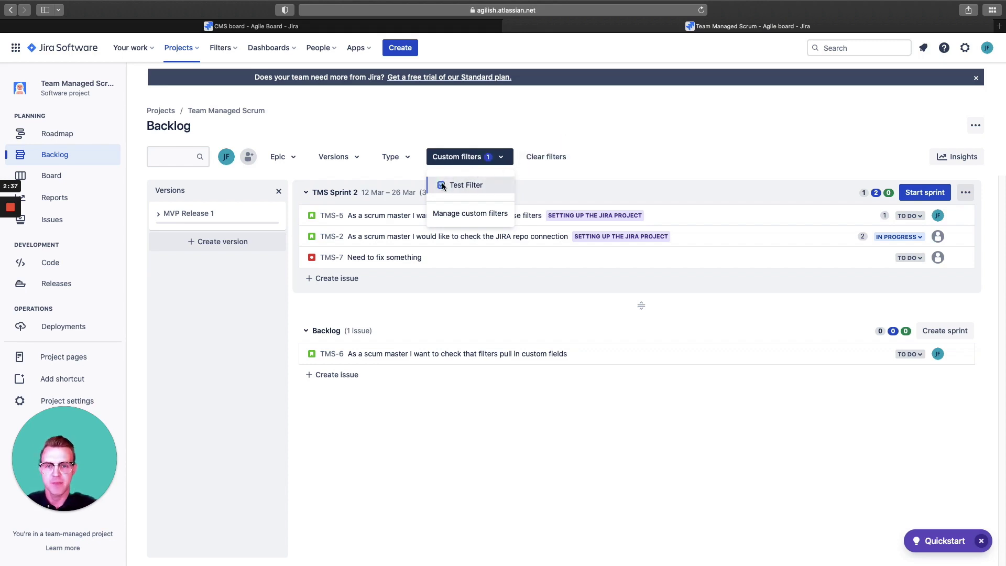
click(500, 185)
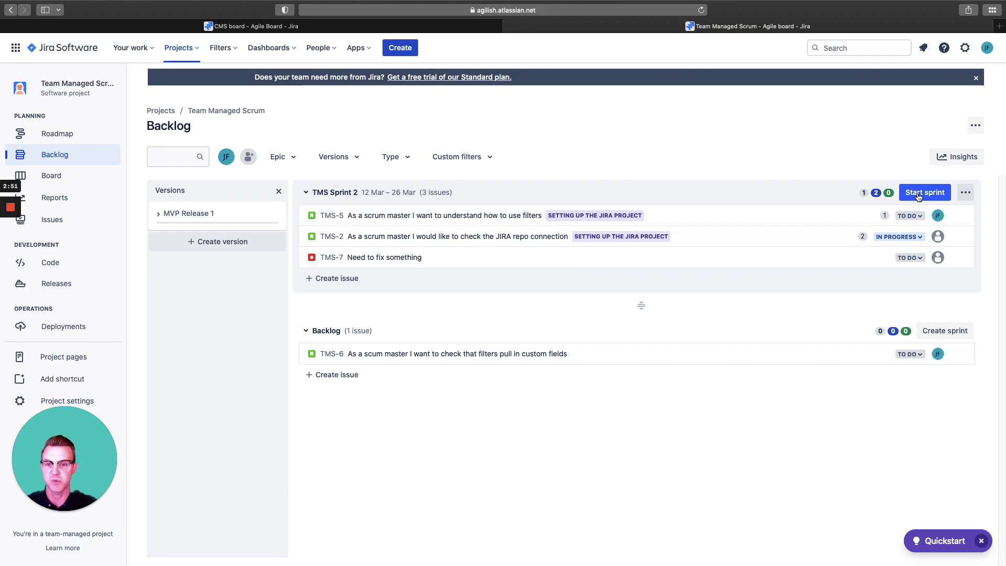
click(954, 158)
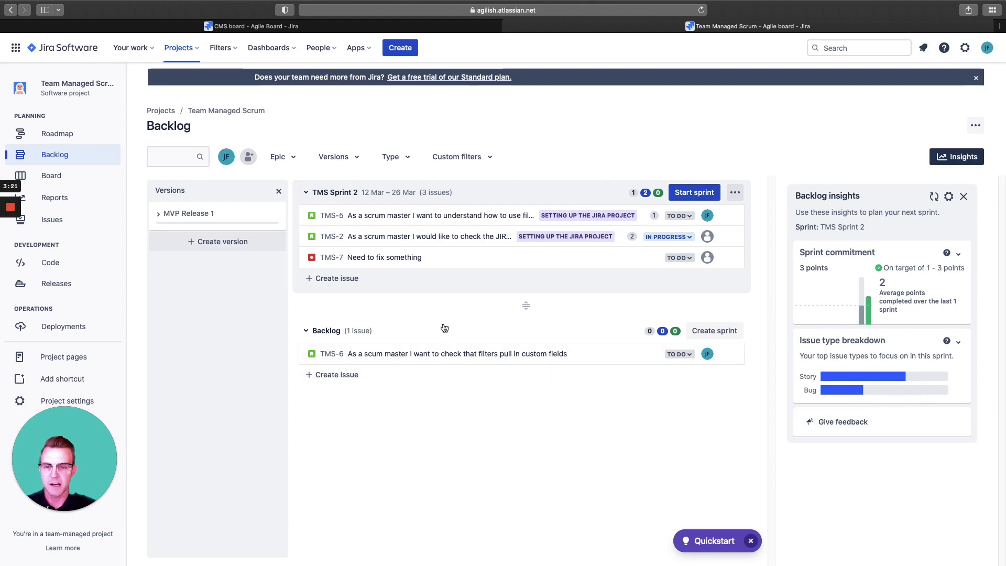
Step: Create the story 'I need to do another user story' in TMS Sprint 2
click(347, 281)
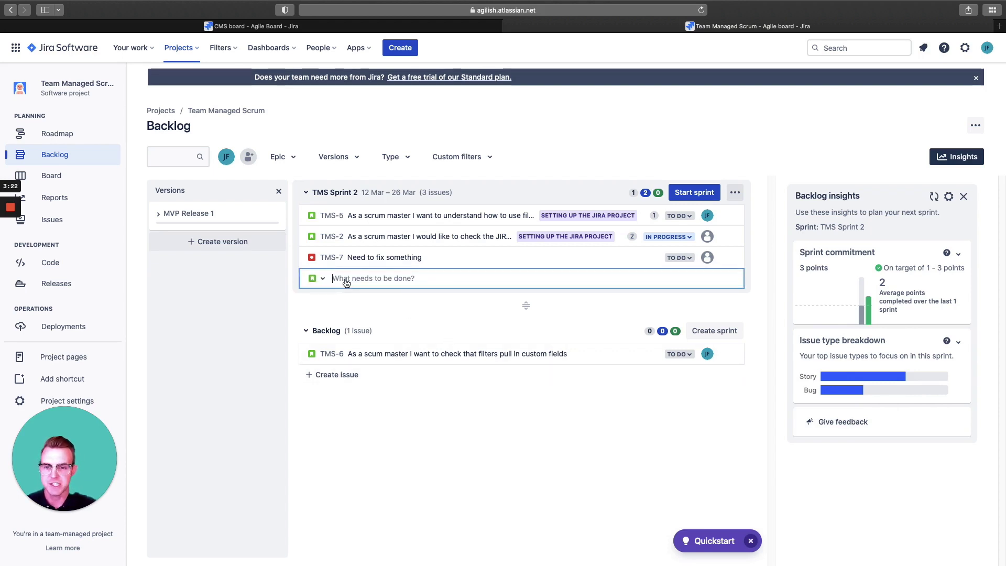
text(o)
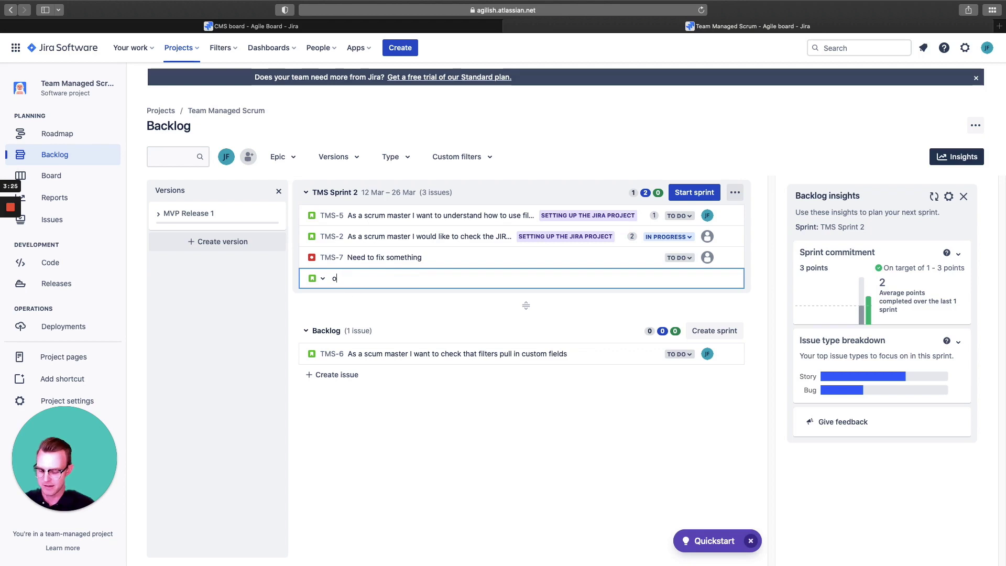
key(BackSpace)
text(I mn)
key(BackSpace)
key(BackSpace)
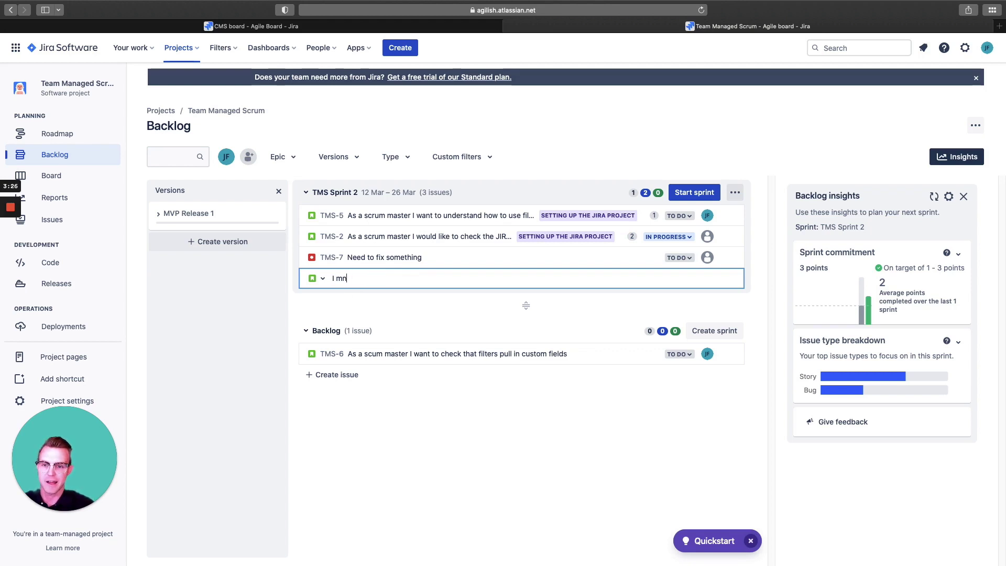
text(need to)
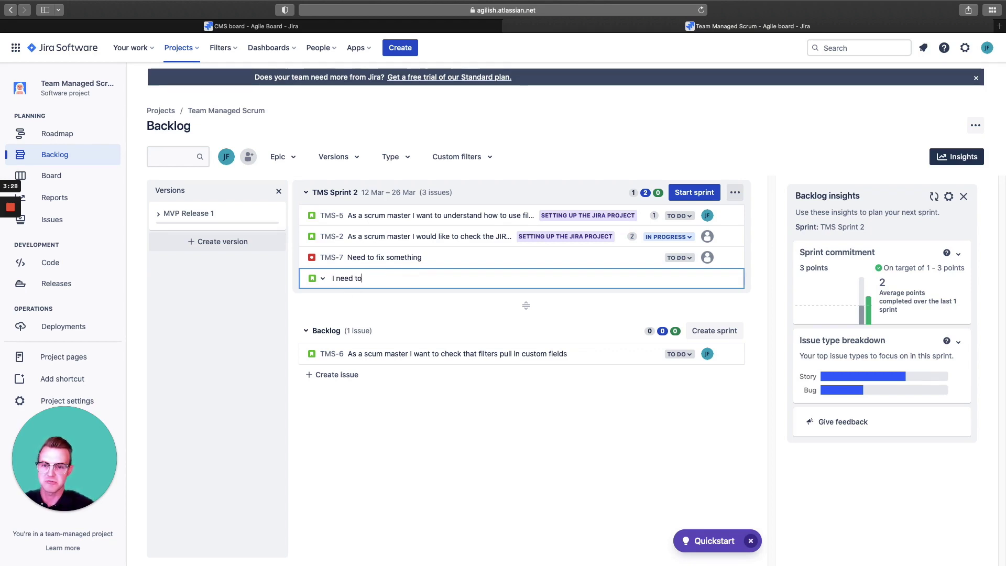
text( do another t)
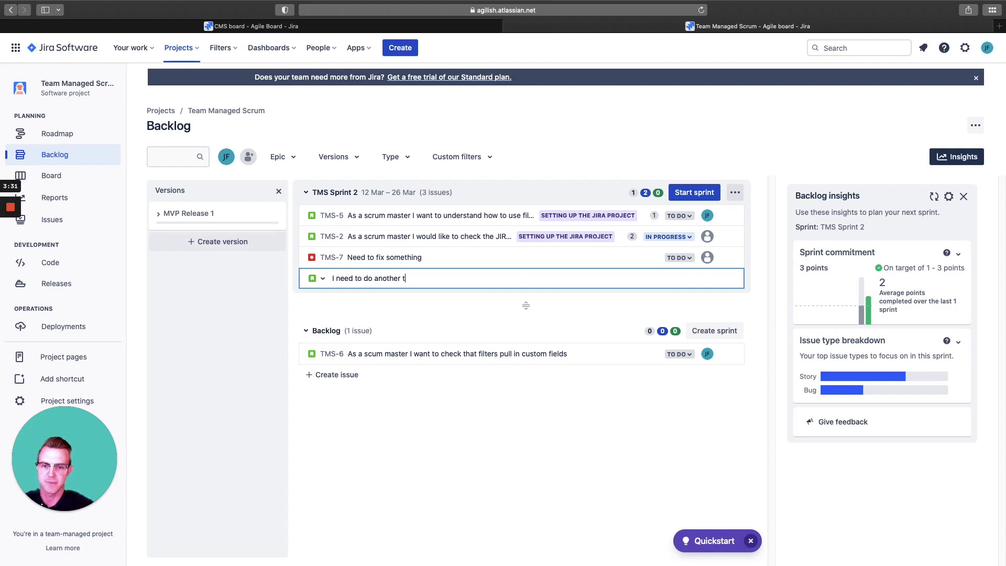
text(user story)
key(Return)
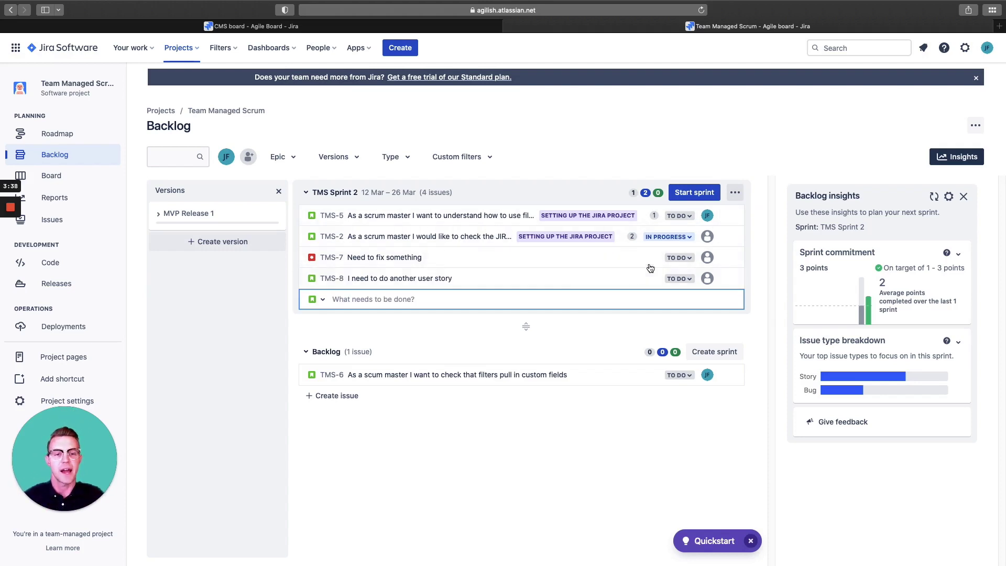
Step: Estimate TMS-8 at 1 point, link it to the Setting up the JIRA Project epic, and open it
click(654, 279)
text(1)
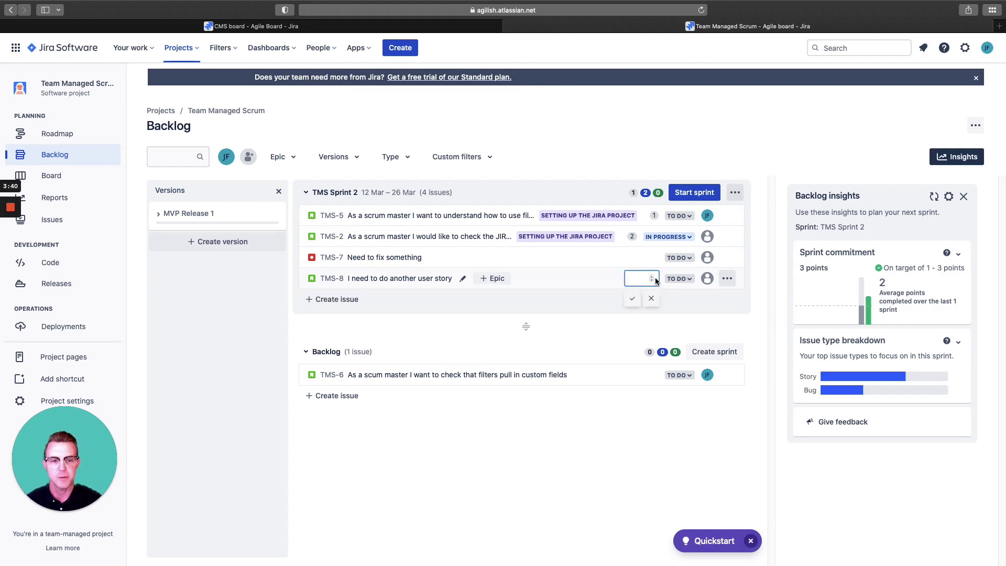
click(634, 298)
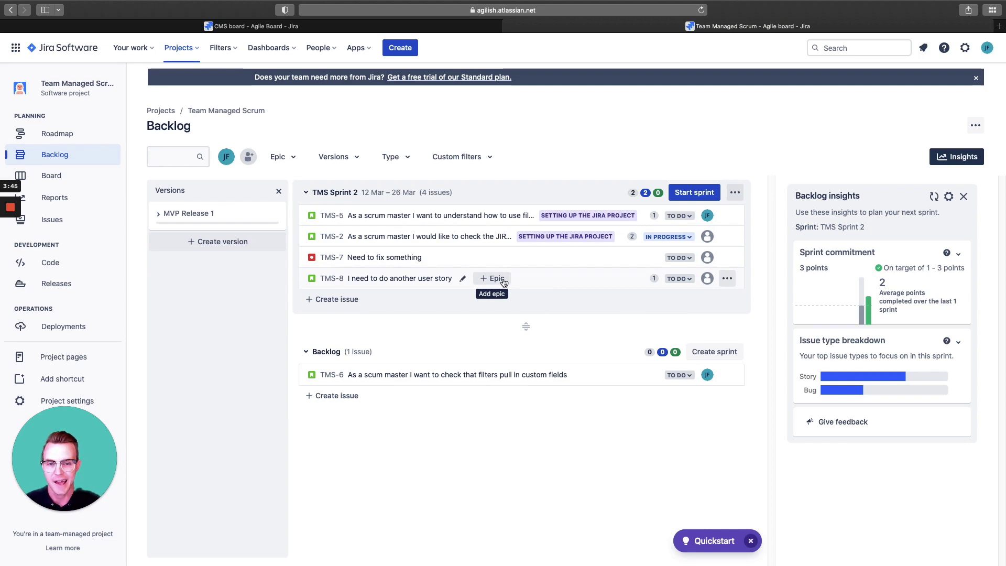
click(503, 281)
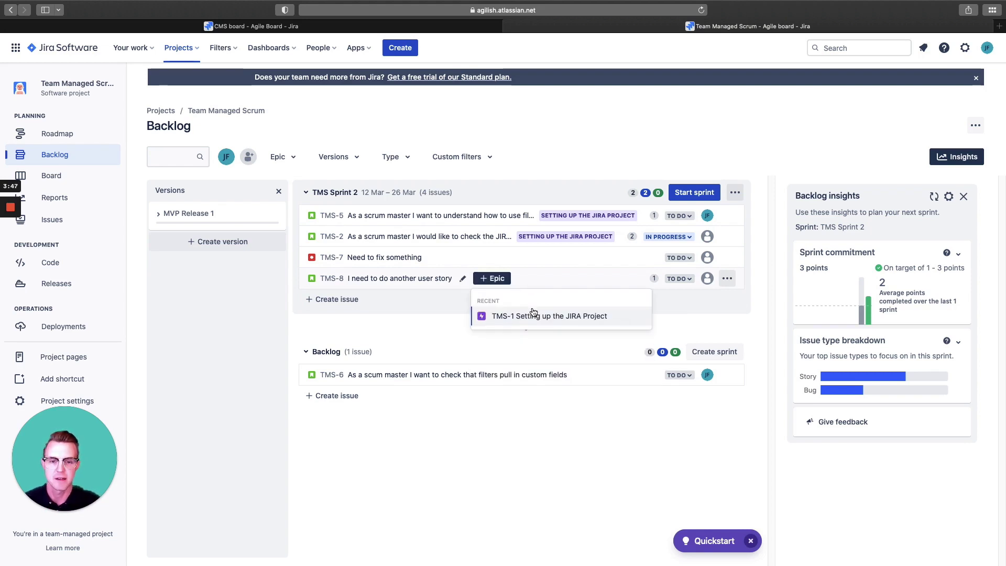
click(532, 317)
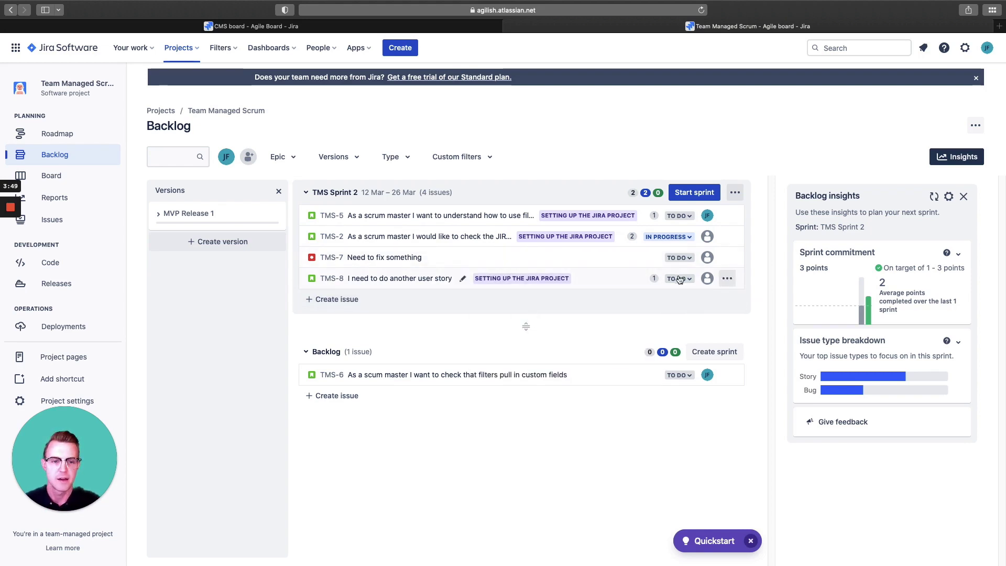
click(599, 282)
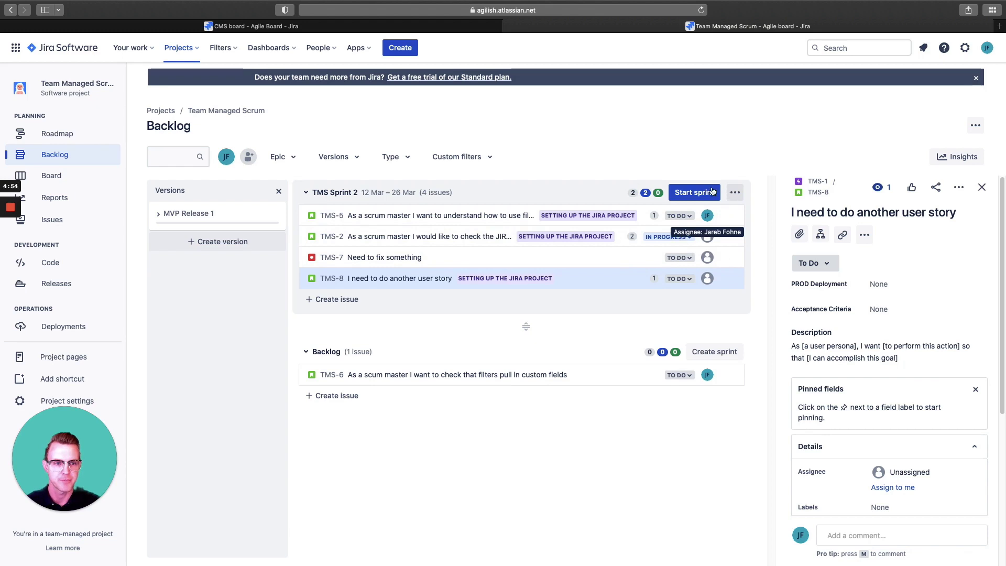
Step: Edit TMS Sprint 2 to a 2-week duration, then back out of starting the sprint
click(735, 193)
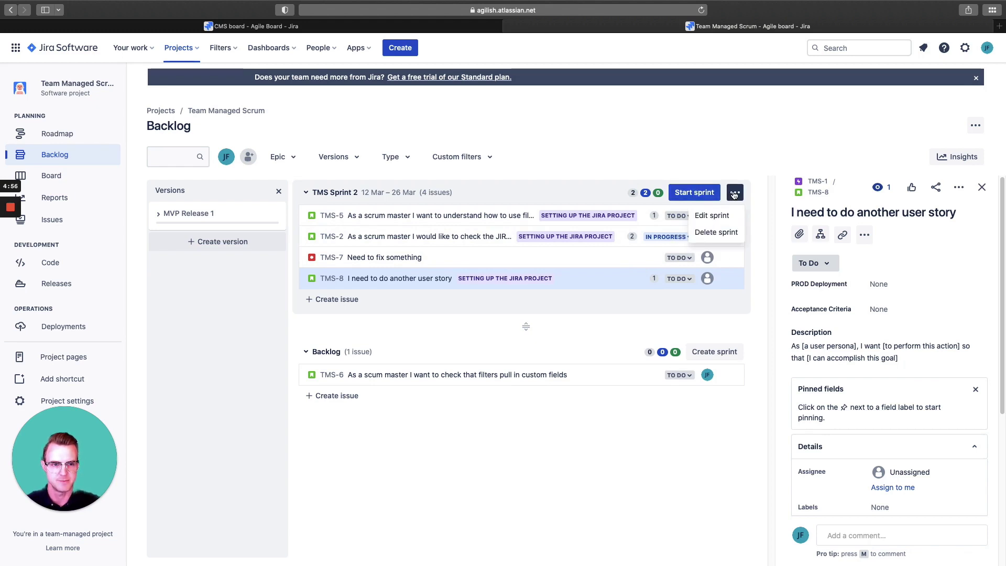
click(718, 221)
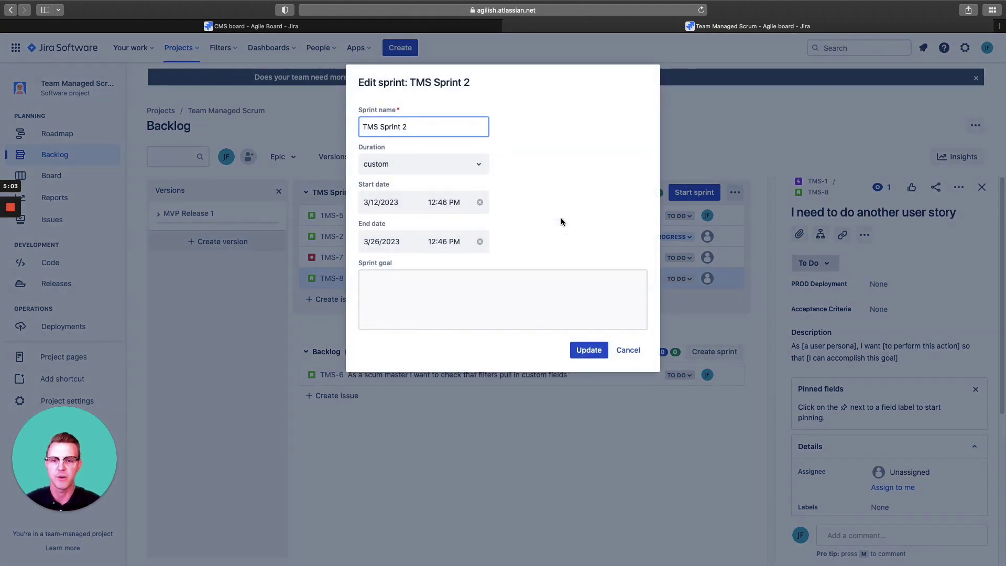
click(432, 167)
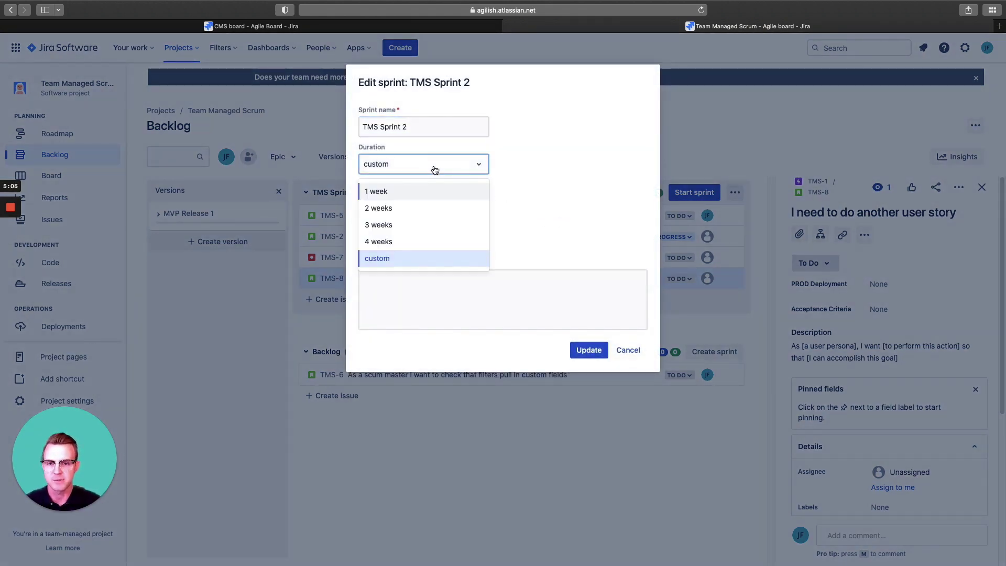
click(464, 203)
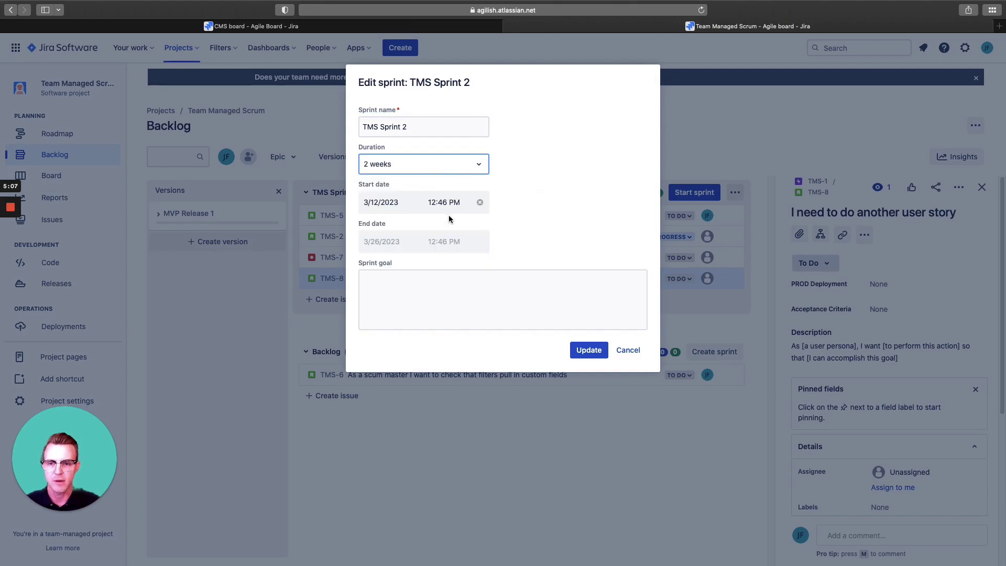
click(484, 287)
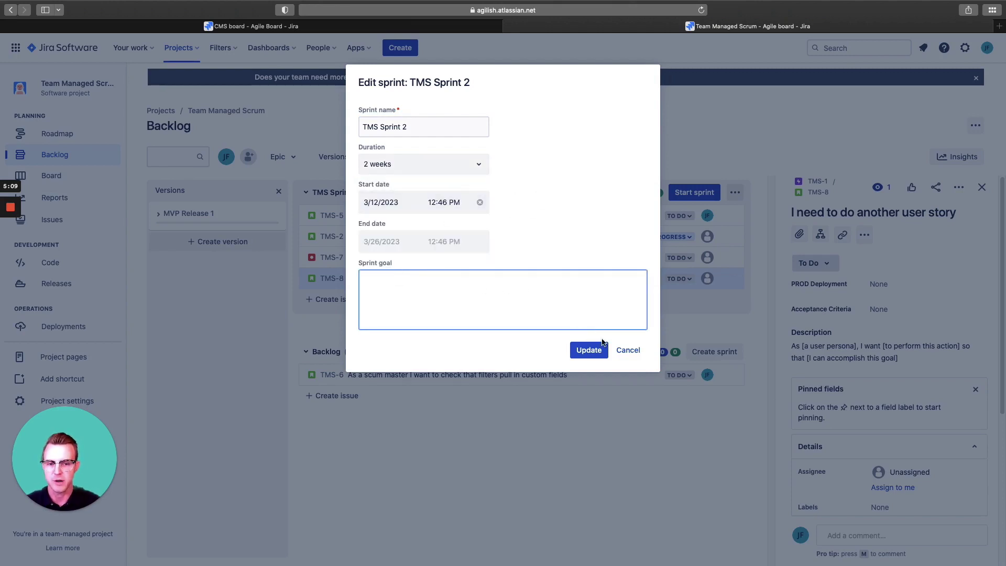
click(589, 350)
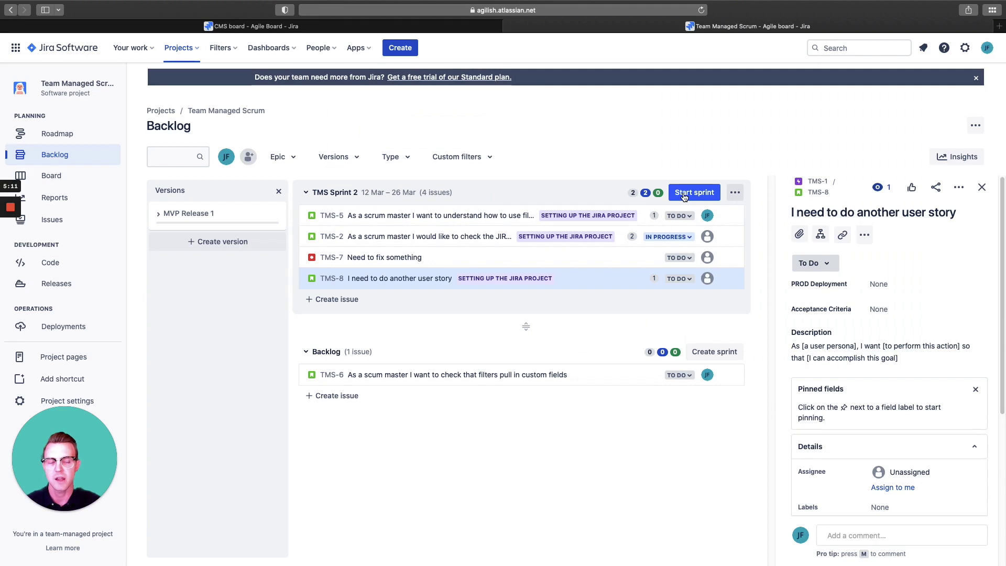
click(680, 196)
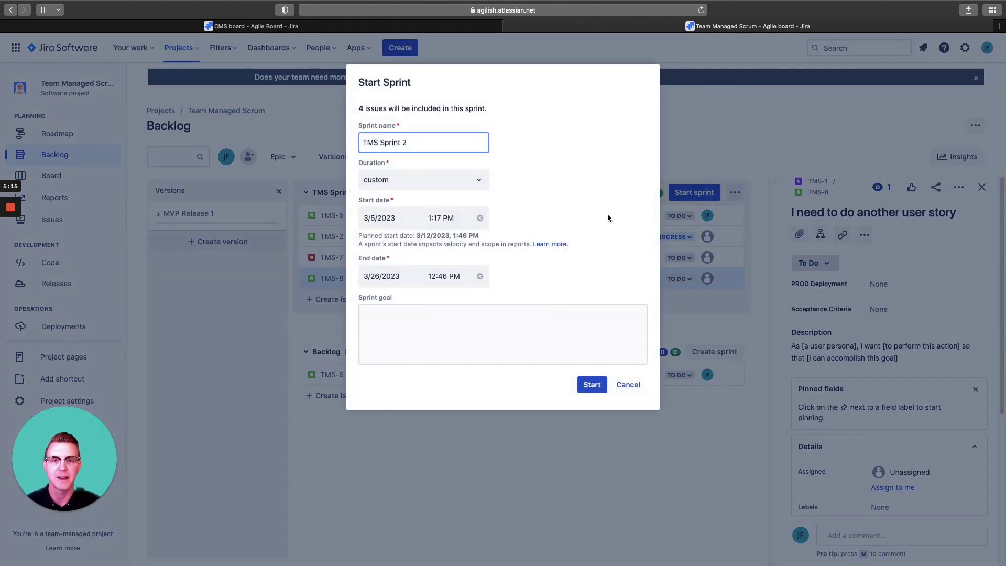
click(629, 386)
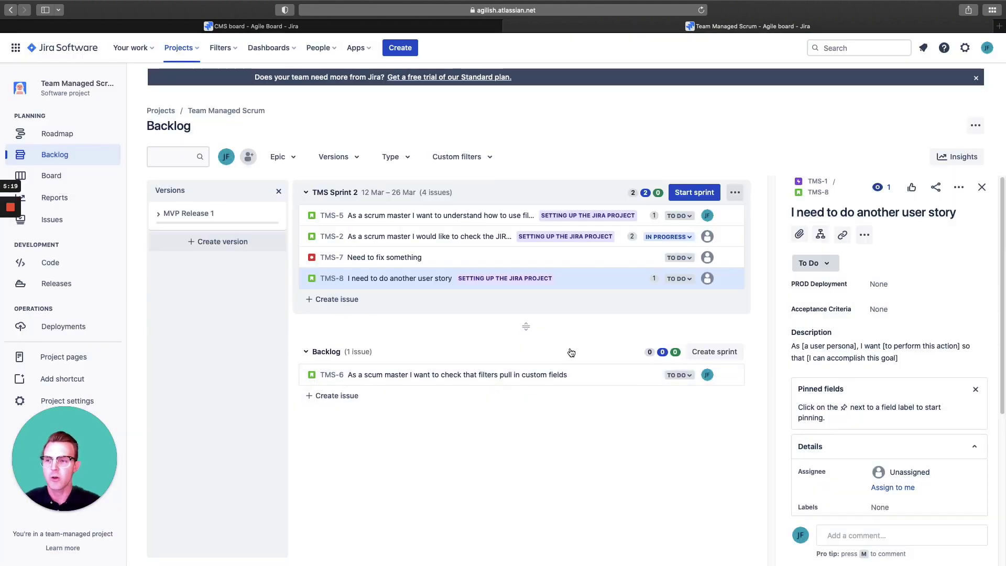
Step: Create TMS Sprint 3, cancel a trial issue in it, and drag TMS-6 into Sprint 2
click(718, 353)
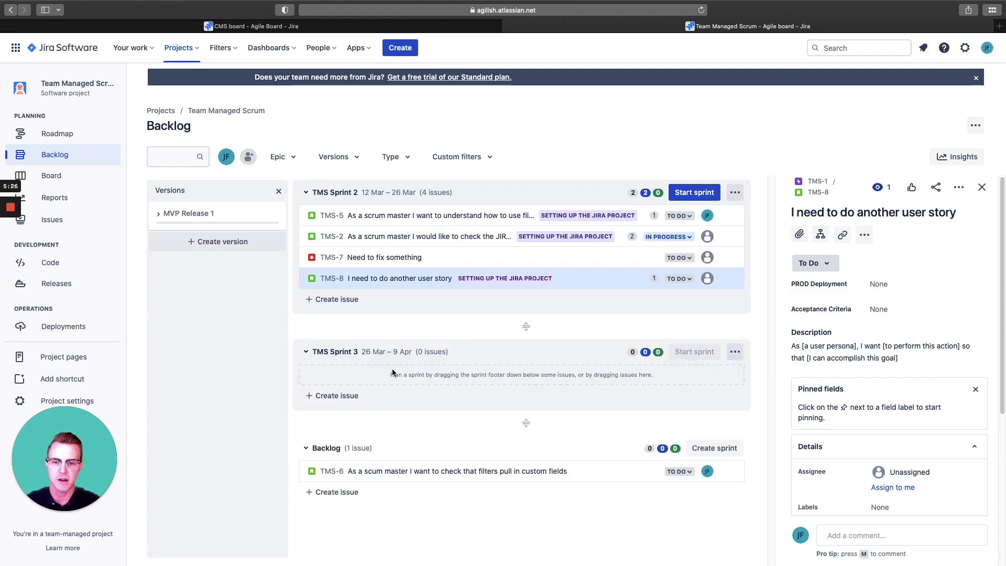
click(351, 396)
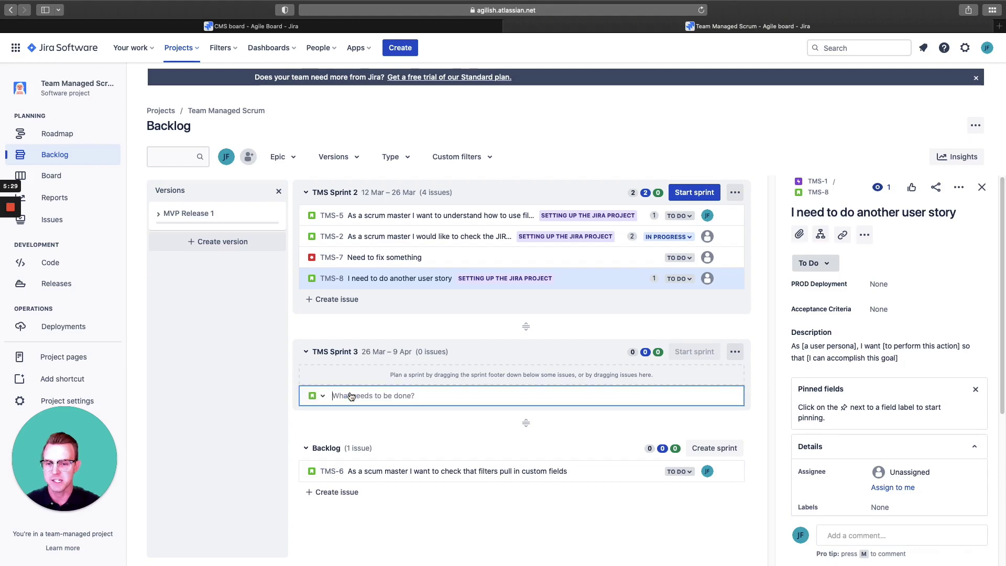
click(436, 506)
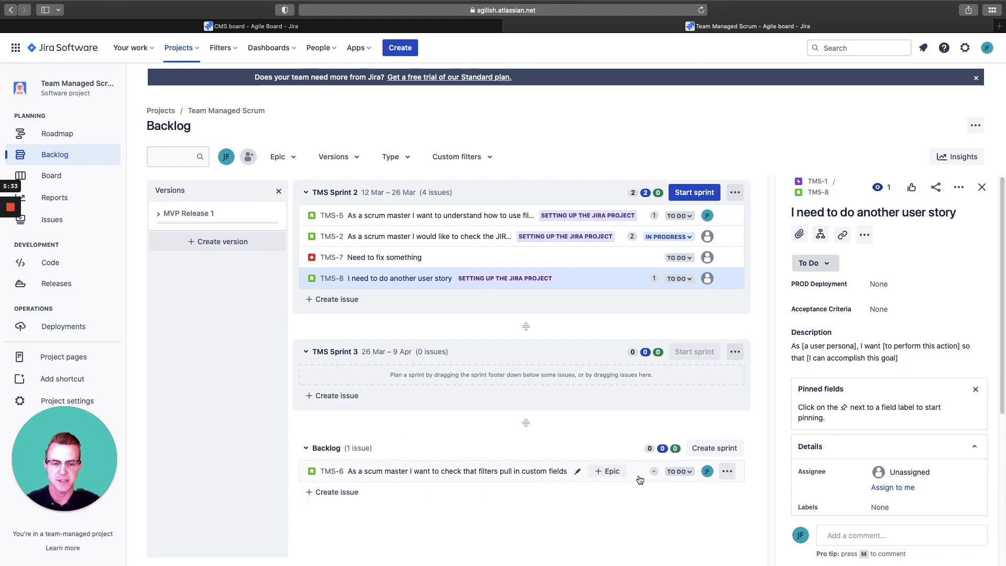
drag(640, 479, 640, 287)
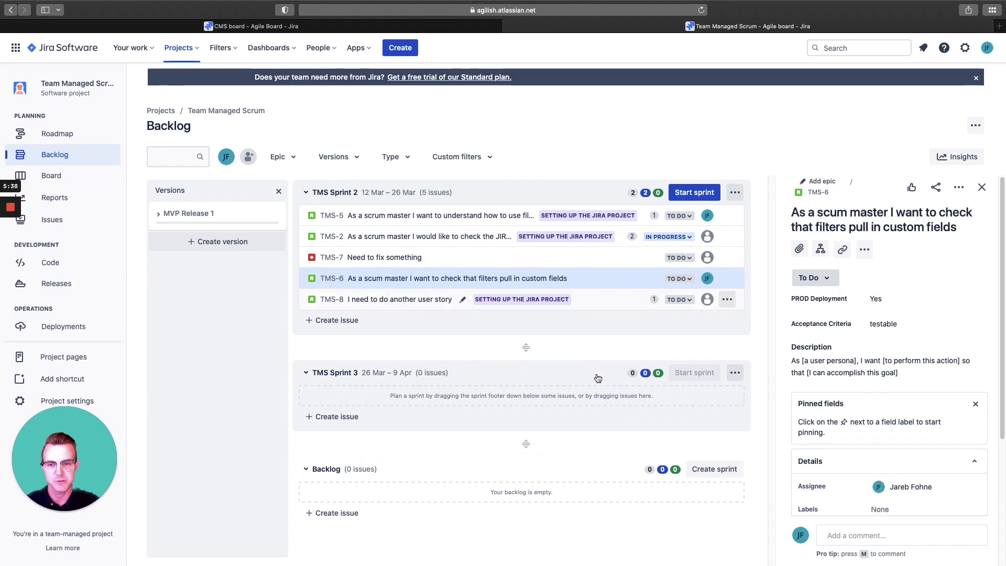
Step: Drag TMS-8 from TMS Sprint 2 down into TMS Sprint 3
drag(606, 303, 587, 318)
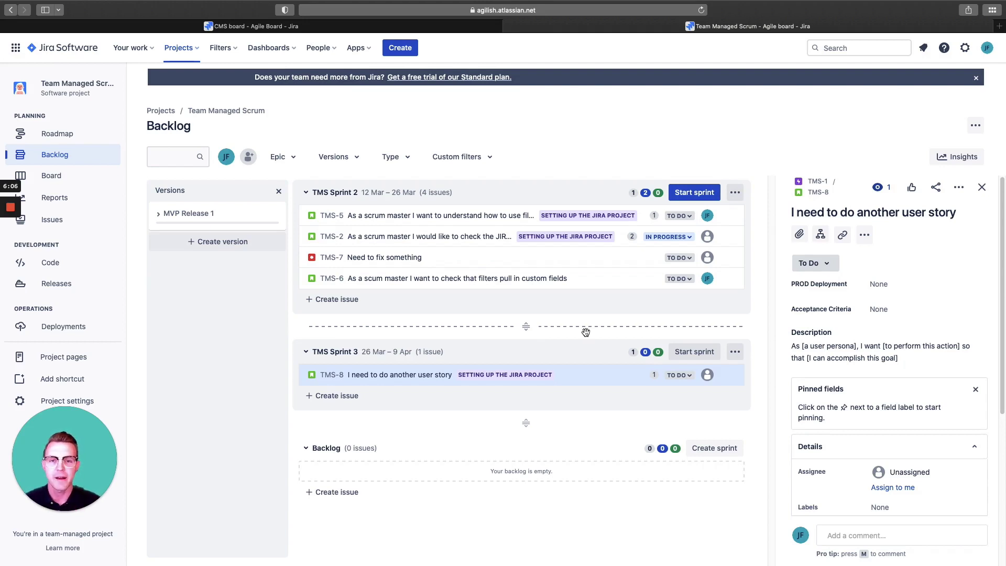
Step: Show the Custom filters list above the backlog
click(457, 157)
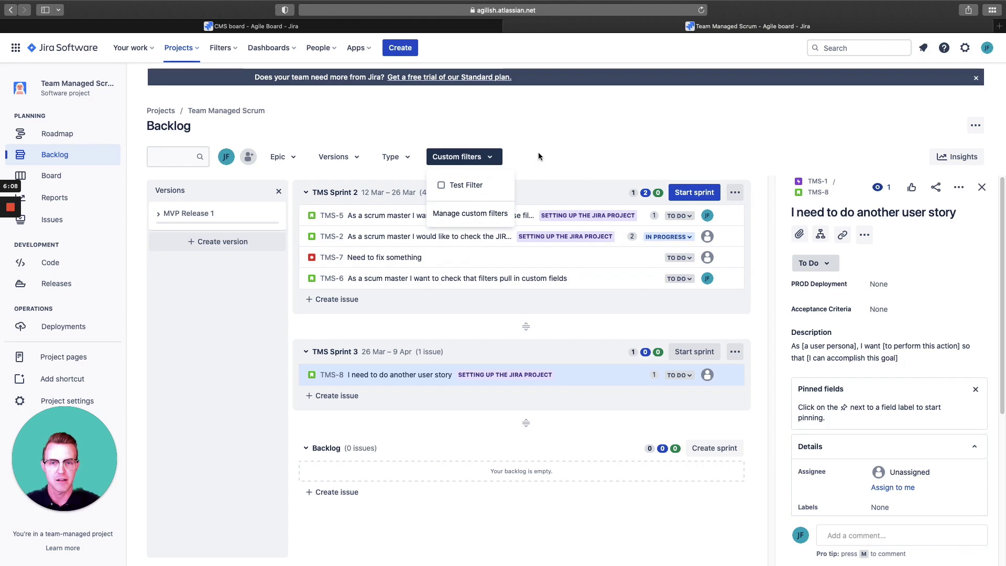